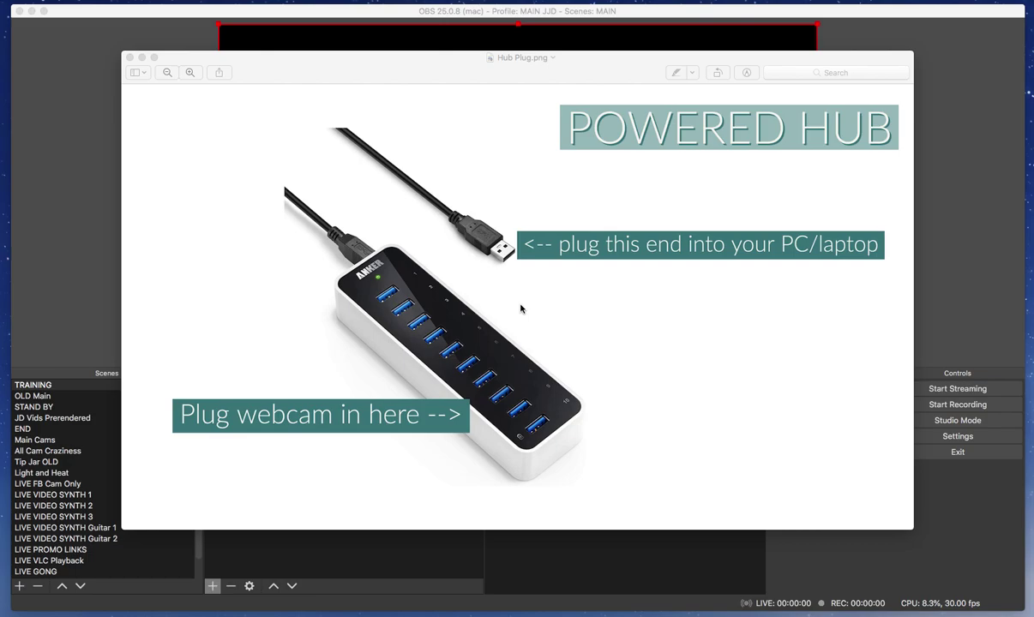
# - Close the Hub Plug.png image in Preview to return to OBS
pyautogui.click(130, 57)
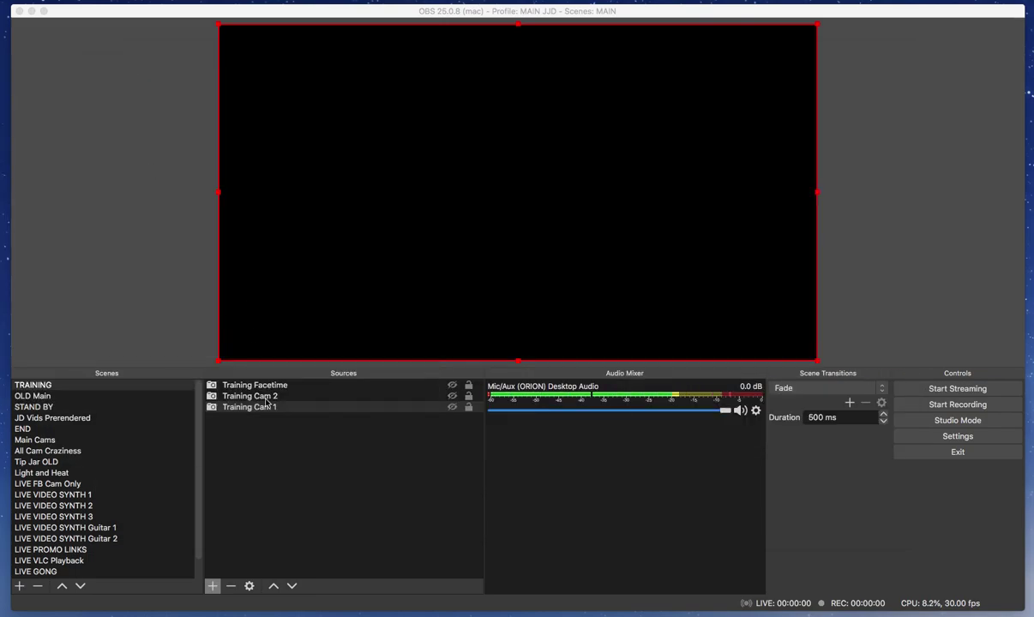
# - Remove the Training Cam 1, Training Cam 2 and Training Facetime sources from the scene
pyautogui.click(338, 430)
pyautogui.click(231, 586)
pyautogui.click(600, 306)
pyautogui.click(287, 398)
pyautogui.click(231, 585)
pyautogui.click(606, 315)
pyautogui.click(277, 389)
pyautogui.click(231, 586)
pyautogui.click(608, 304)
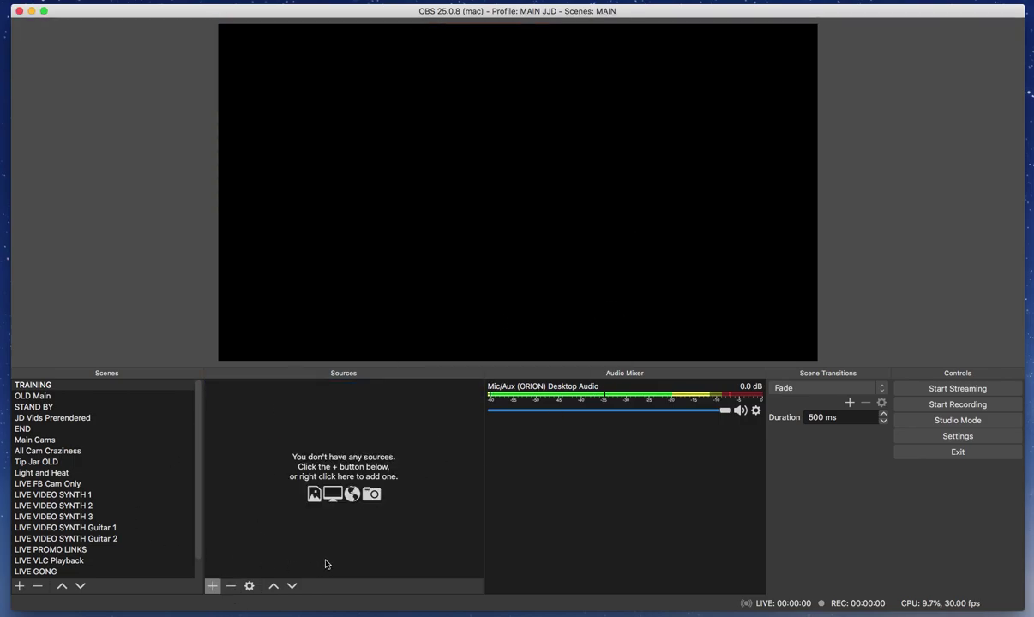
# - Add a new Video Capture Device source to the TRAINING scene
pyautogui.click(52, 385)
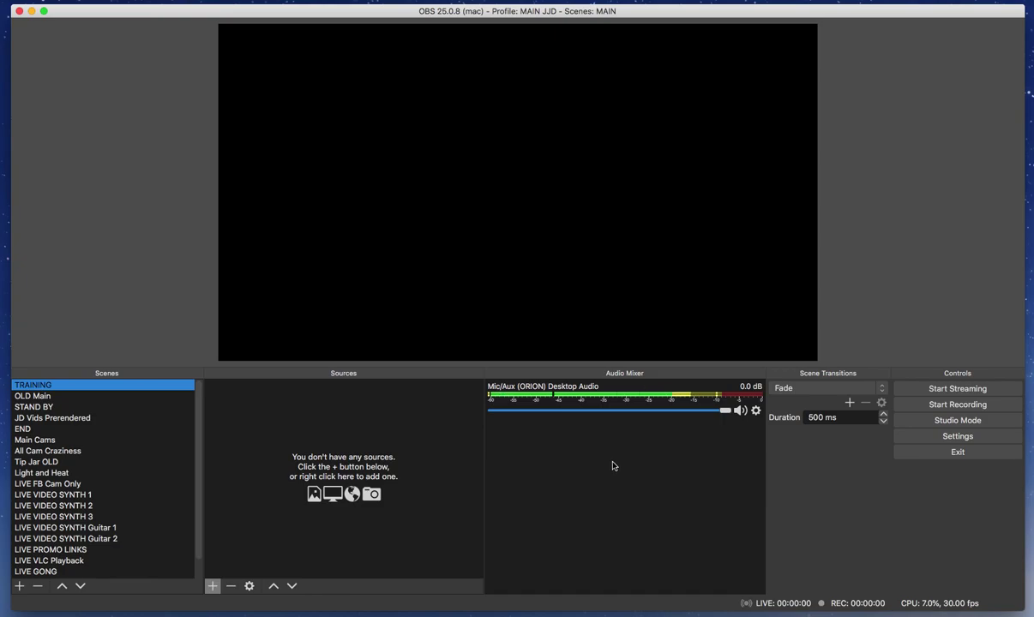
pyautogui.click(212, 587)
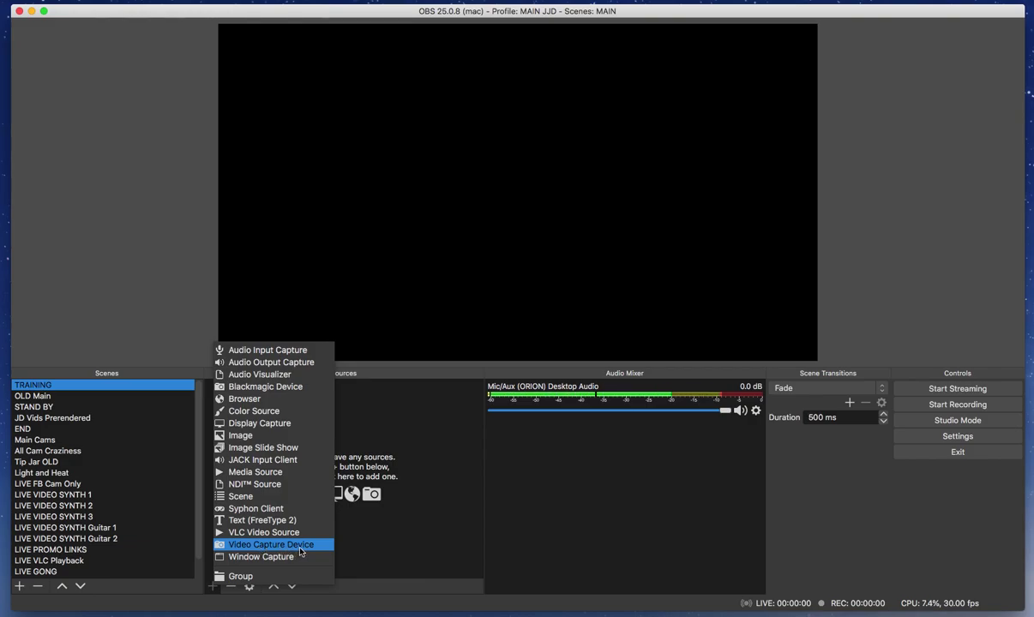
pyautogui.click(300, 552)
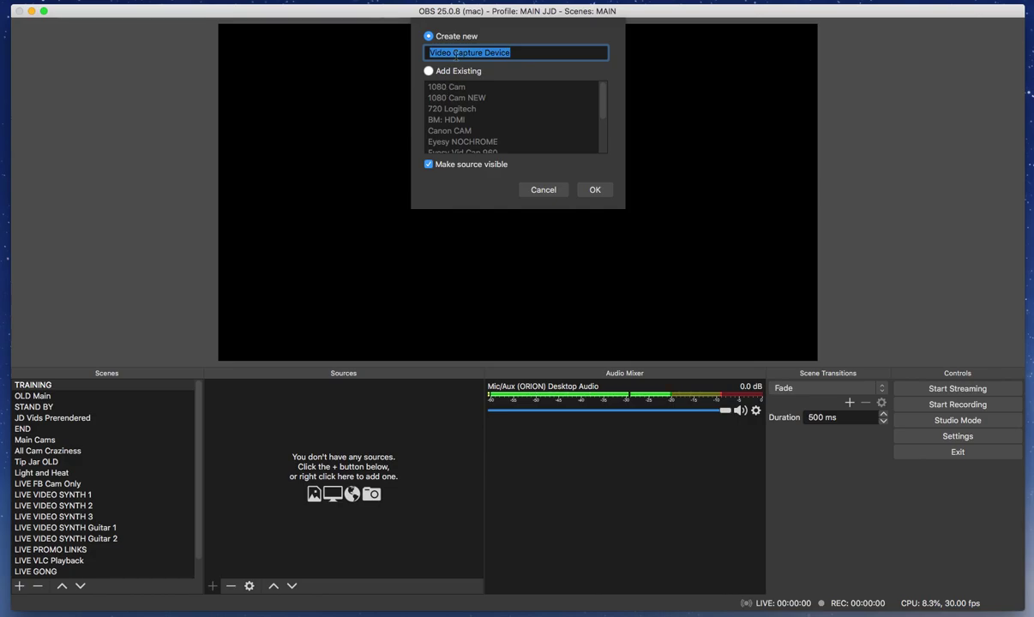
# - Name the new source 'Train Cam 1' and use the Victure SC30 camera at 1280x720
pyautogui.write('Train Cam 1')
pyautogui.click(595, 189)
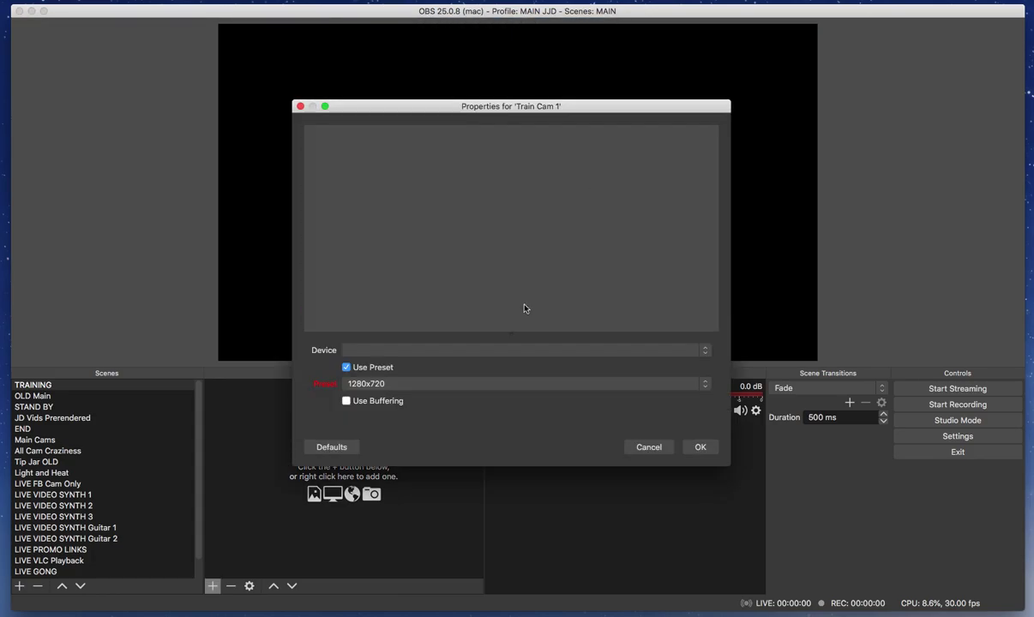
pyautogui.click(481, 351)
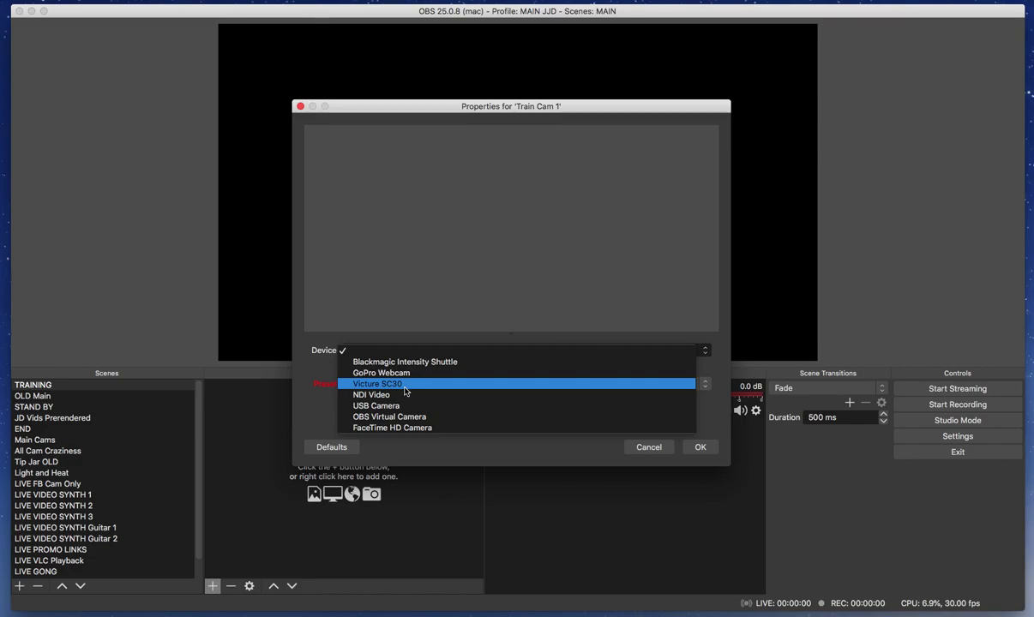
pyautogui.click(468, 387)
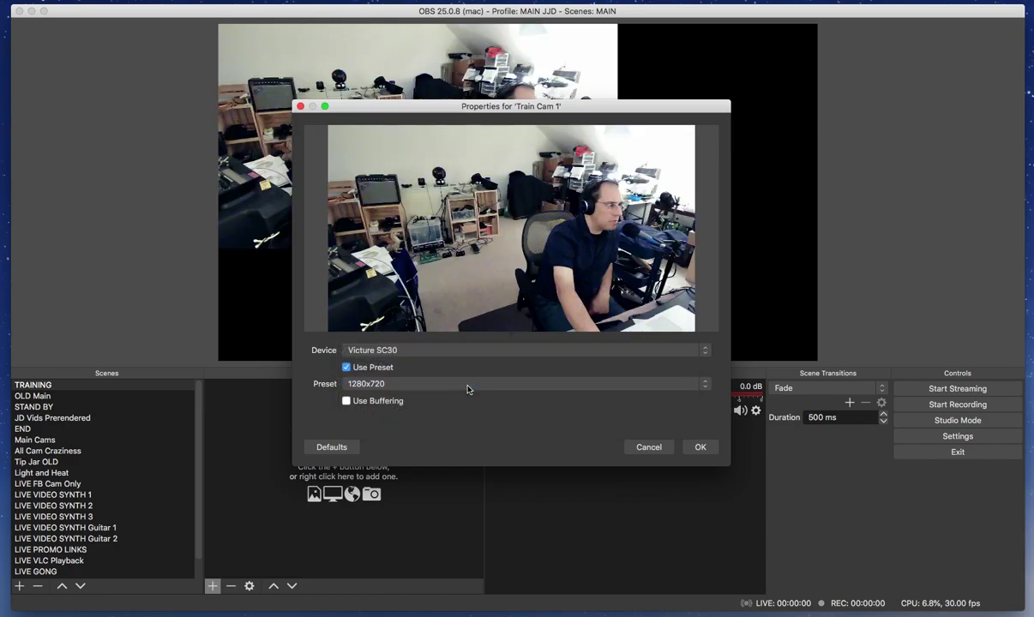
pyautogui.click(701, 448)
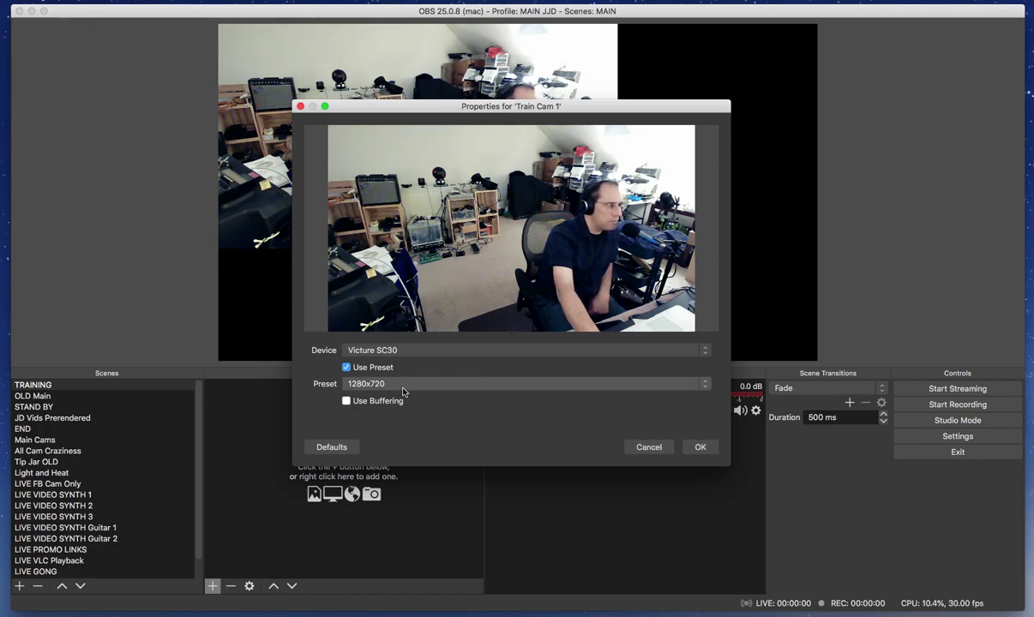
pyautogui.click(699, 447)
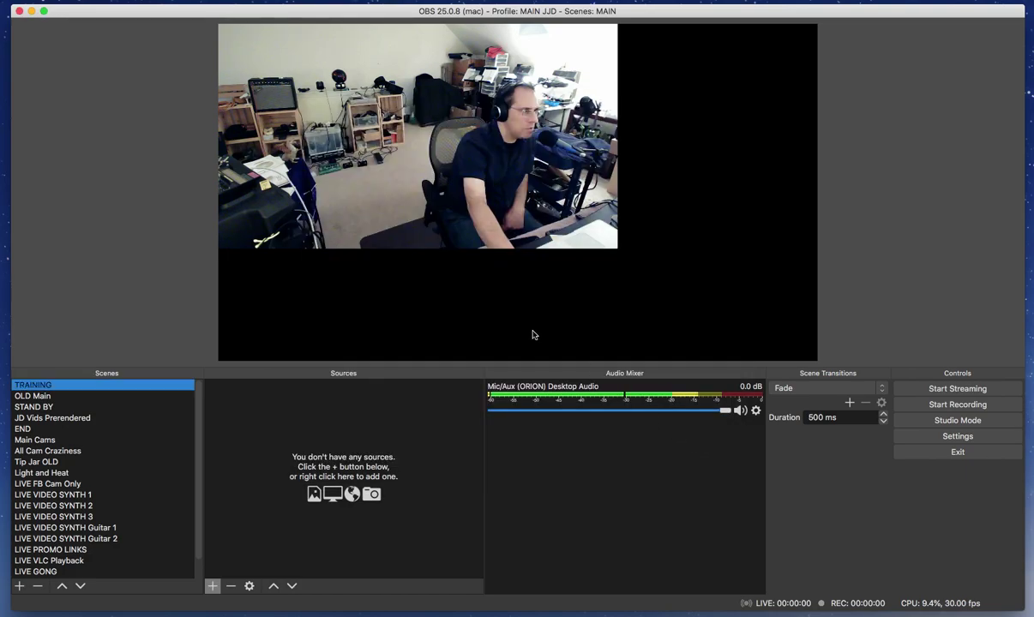
pyautogui.click(397, 220)
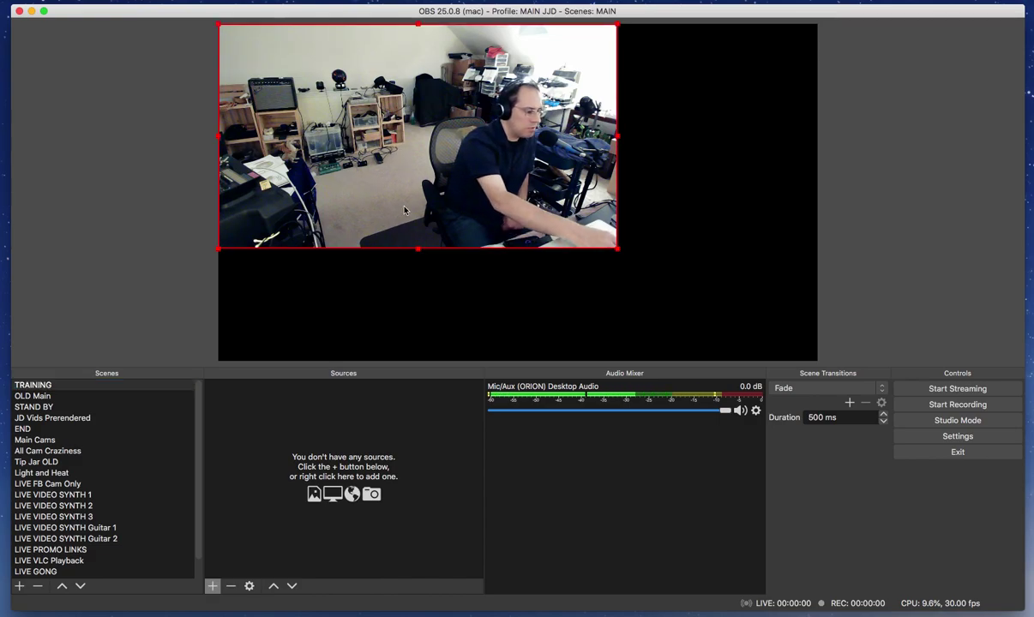
# - Fit Train Cam 1 to the canvas, shrink it to about three-quarters size, then hide it
pyautogui.press('super+f')
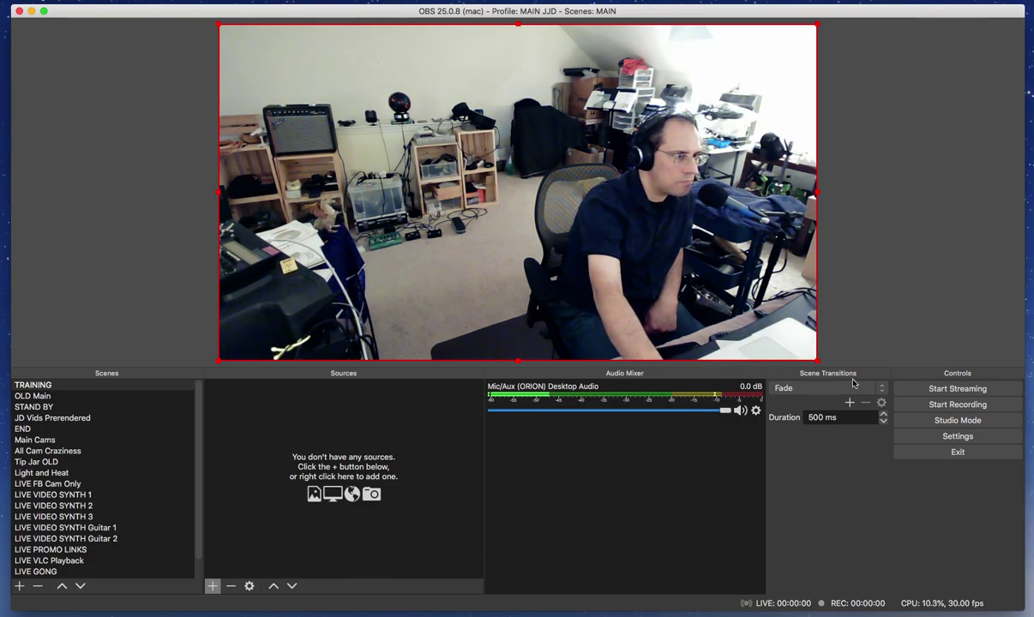
pyautogui.moveTo(818, 365); pyautogui.dragTo(680, 279)
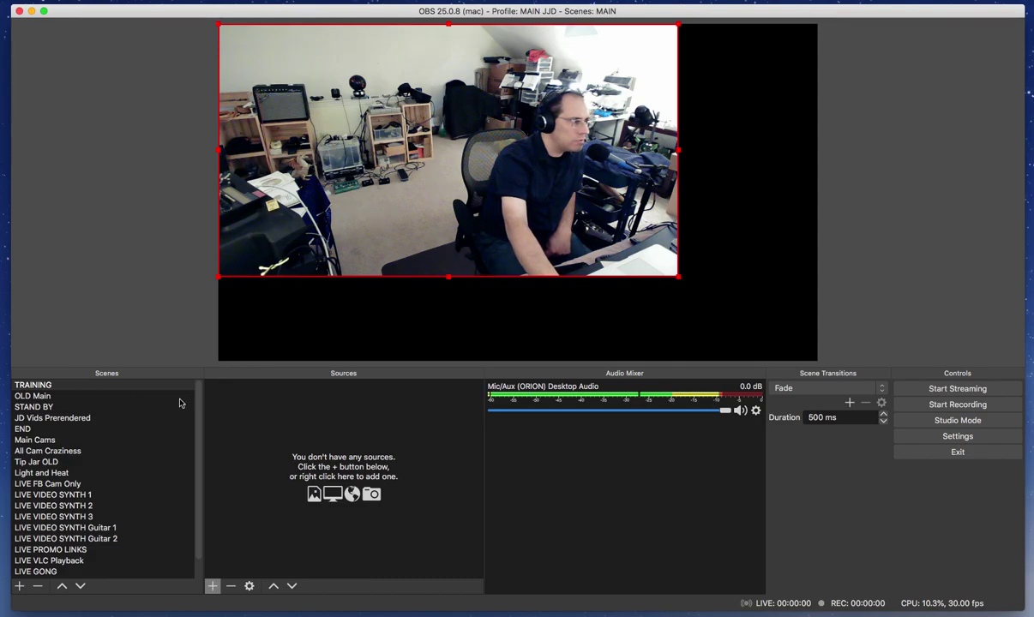
pyautogui.click(126, 407)
pyautogui.click(141, 396)
pyautogui.click(143, 386)
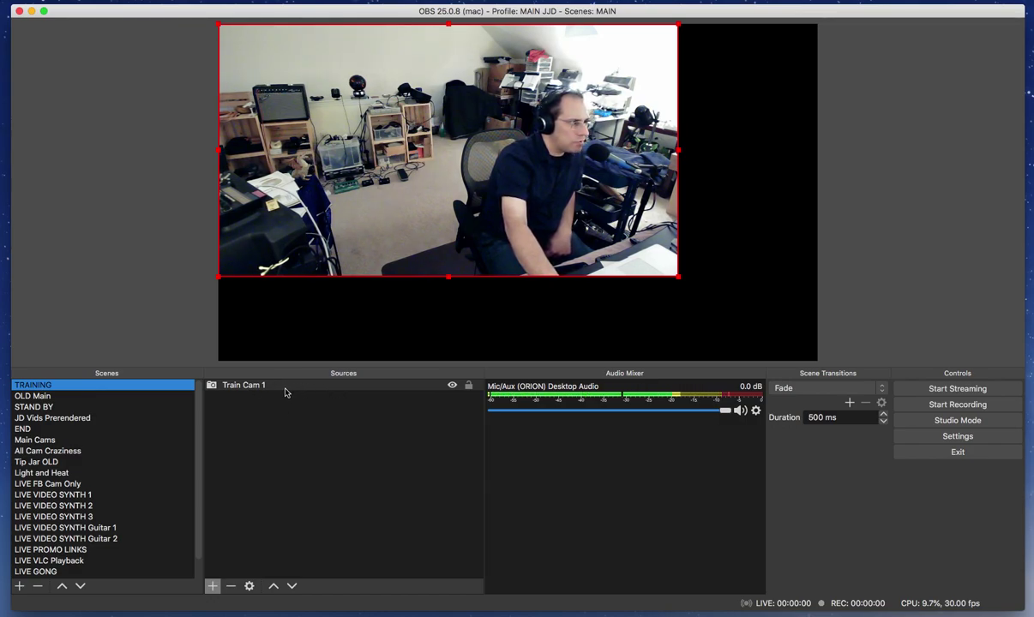
pyautogui.click(453, 387)
# - With Train Cam 1 kept hidden, add another Video Capture Device source
pyautogui.click(454, 388)
pyautogui.click(454, 387)
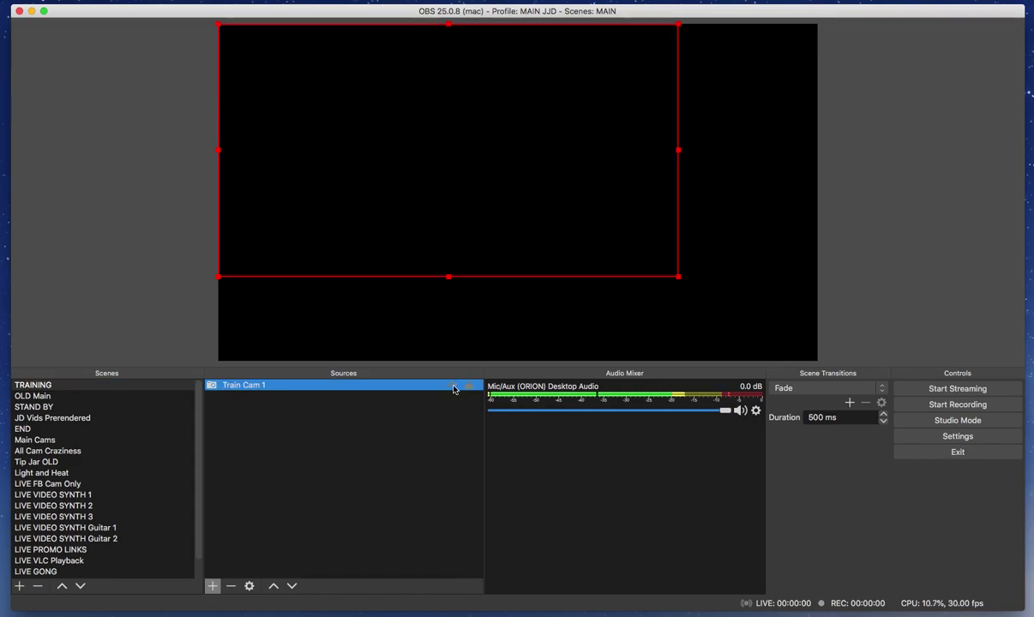
pyautogui.click(213, 587)
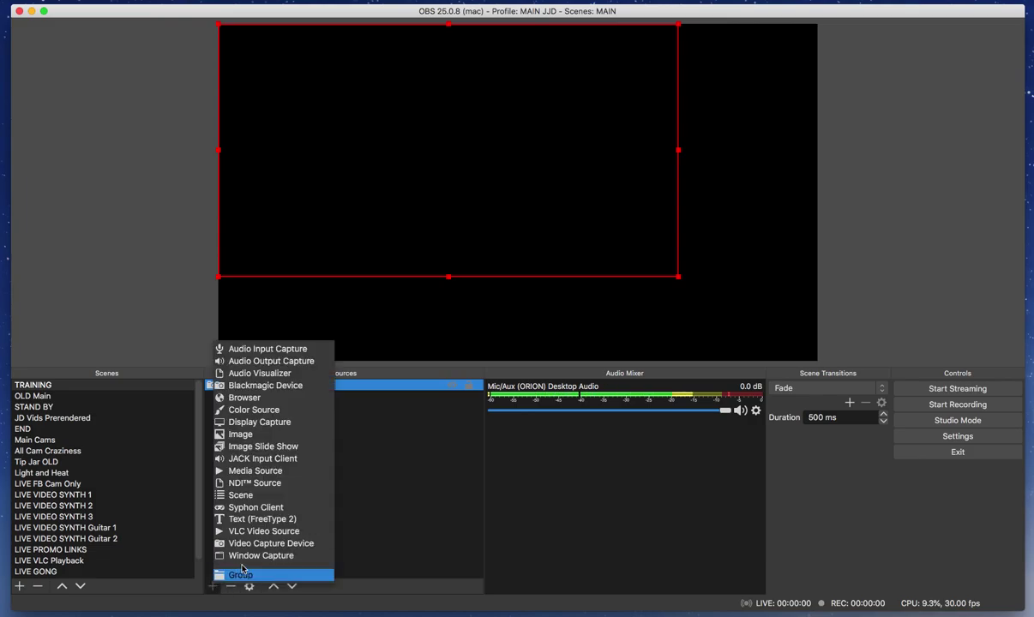
pyautogui.click(263, 545)
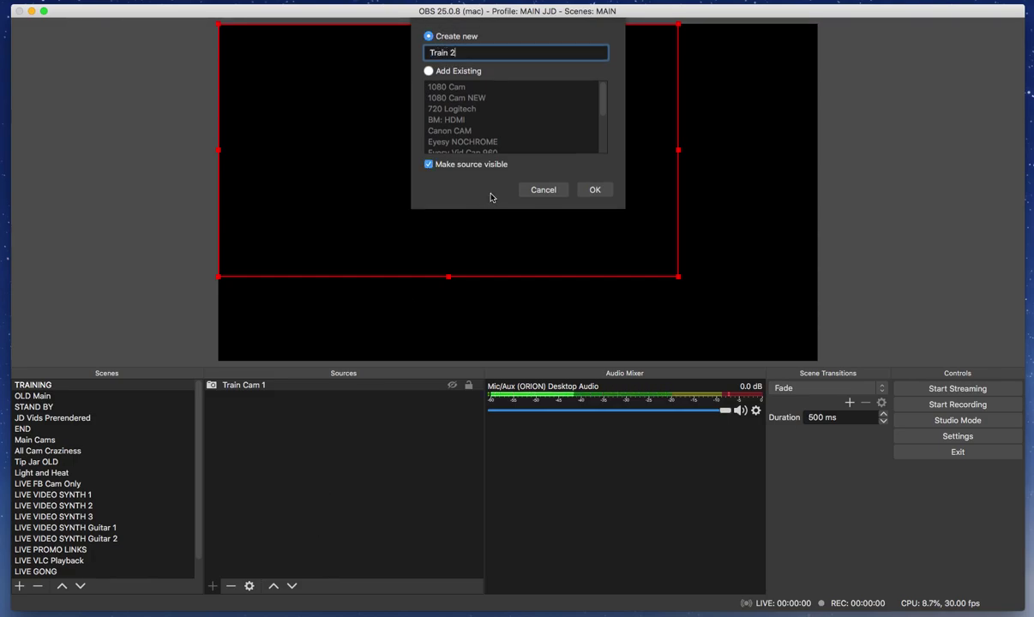
# - Name the source 'Train 2' and set its device to the USB Camera at 1280x720
pyautogui.click(607, 193)
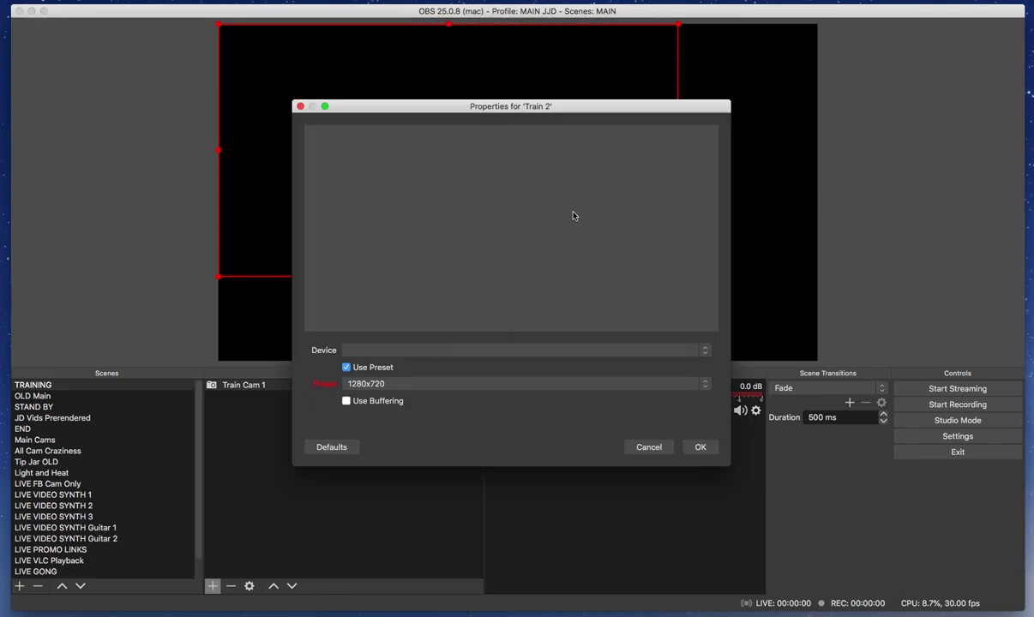
pyautogui.click(422, 351)
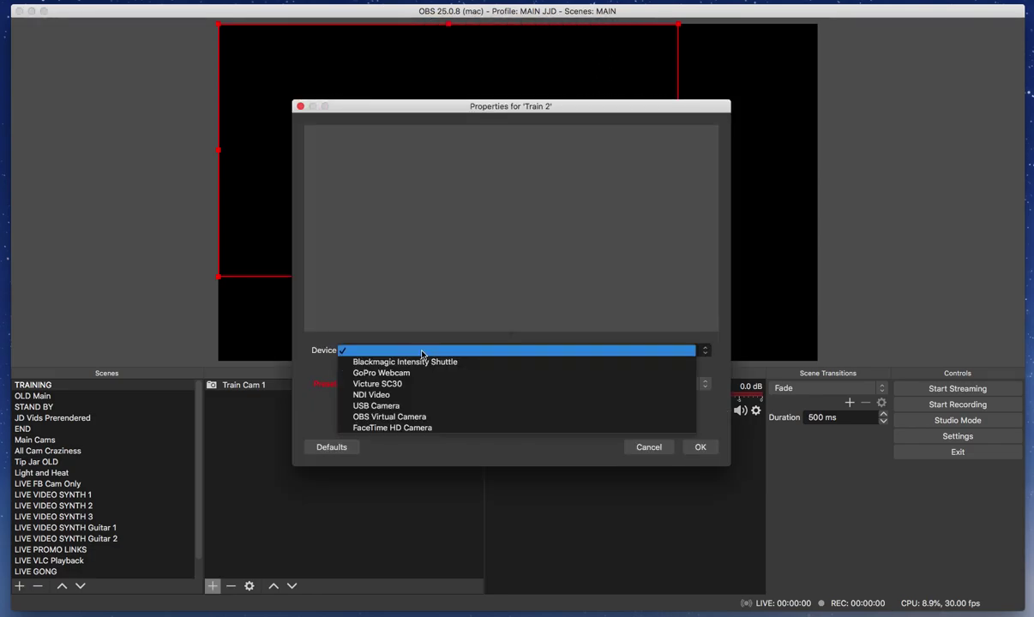
pyautogui.click(452, 344)
pyautogui.click(415, 352)
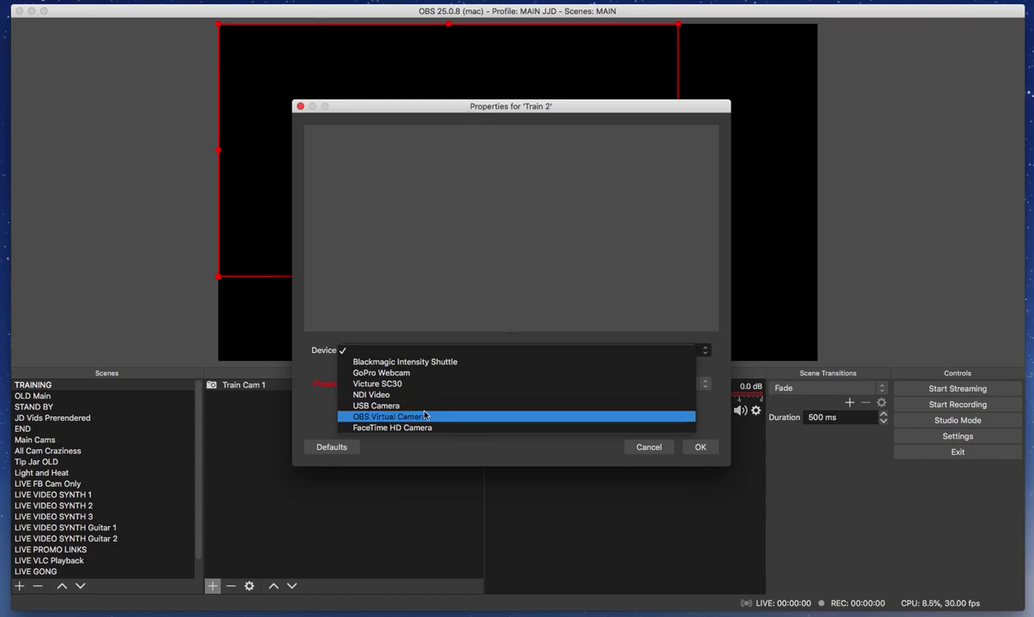
pyautogui.click(425, 407)
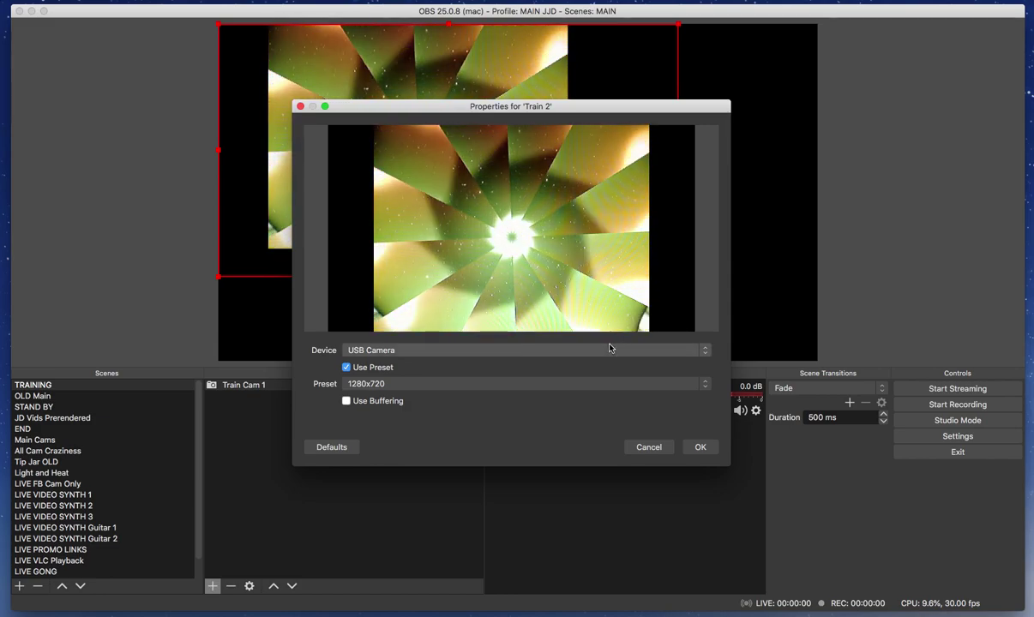
pyautogui.click(700, 447)
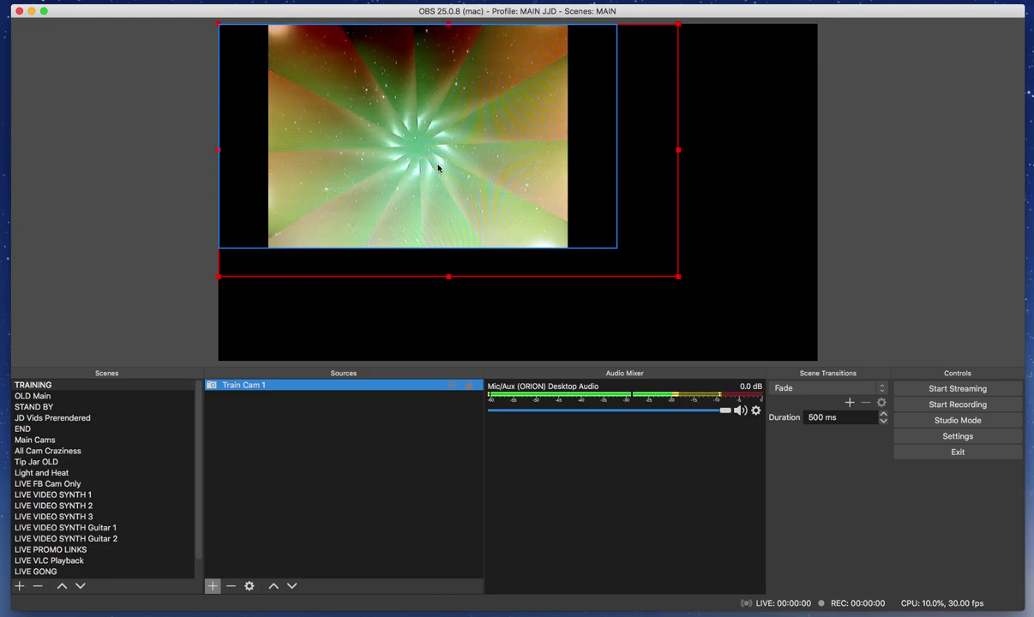
# - In the TRAINING scene, compare the bounds of the Train 2 and Train Cam 1 sources
pyautogui.click(32, 395)
pyautogui.click(33, 385)
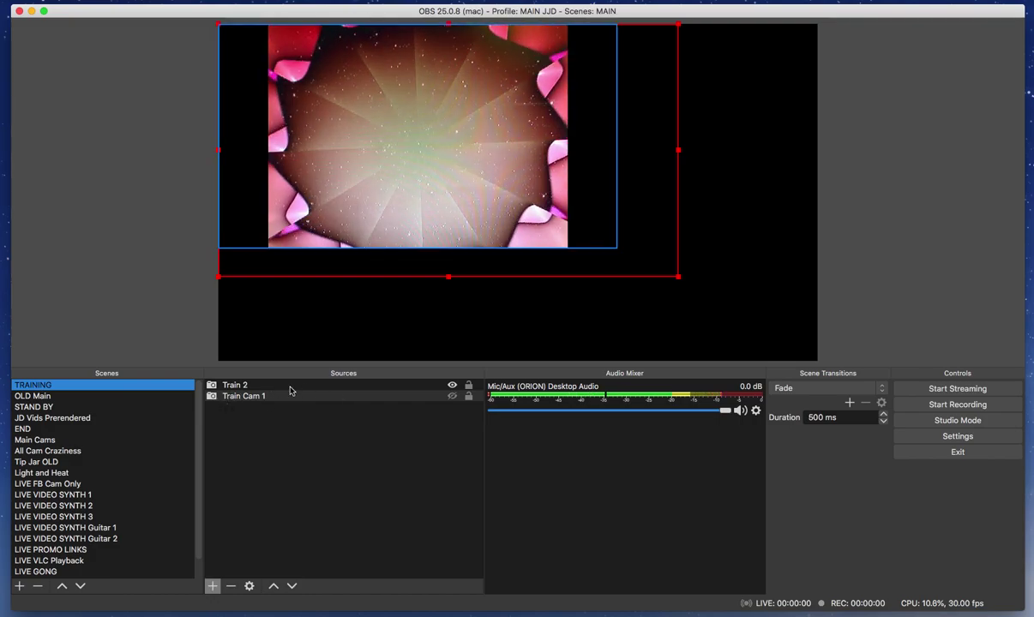
pyautogui.click(283, 385)
pyautogui.click(281, 398)
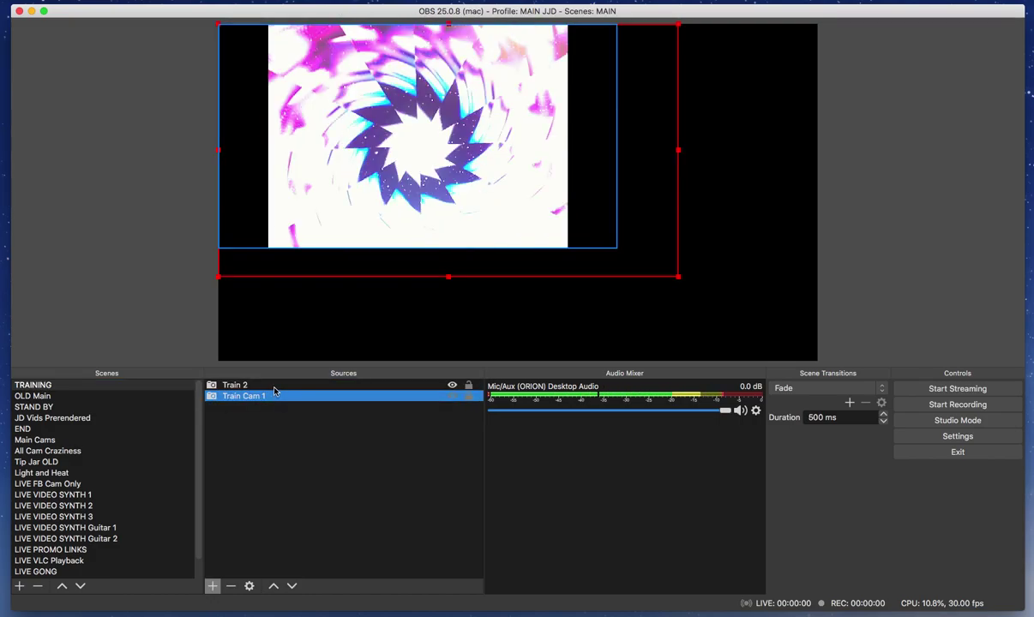
pyautogui.click(237, 386)
pyautogui.click(235, 393)
pyautogui.click(238, 386)
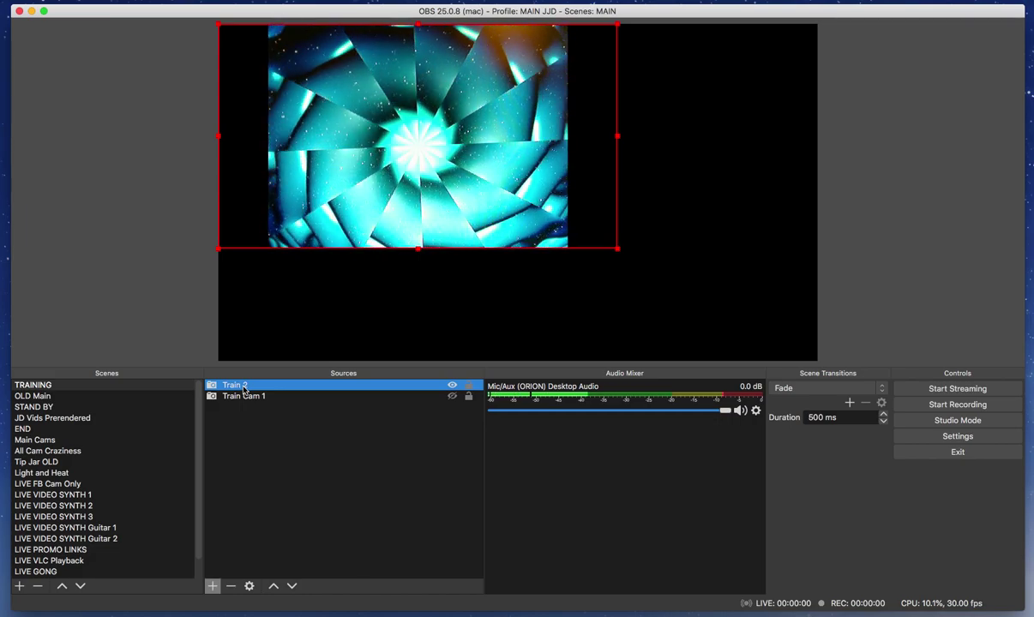
# - Rename the Train 2 source to 'Train Cam 2'
pyautogui.rightClick(245, 389)
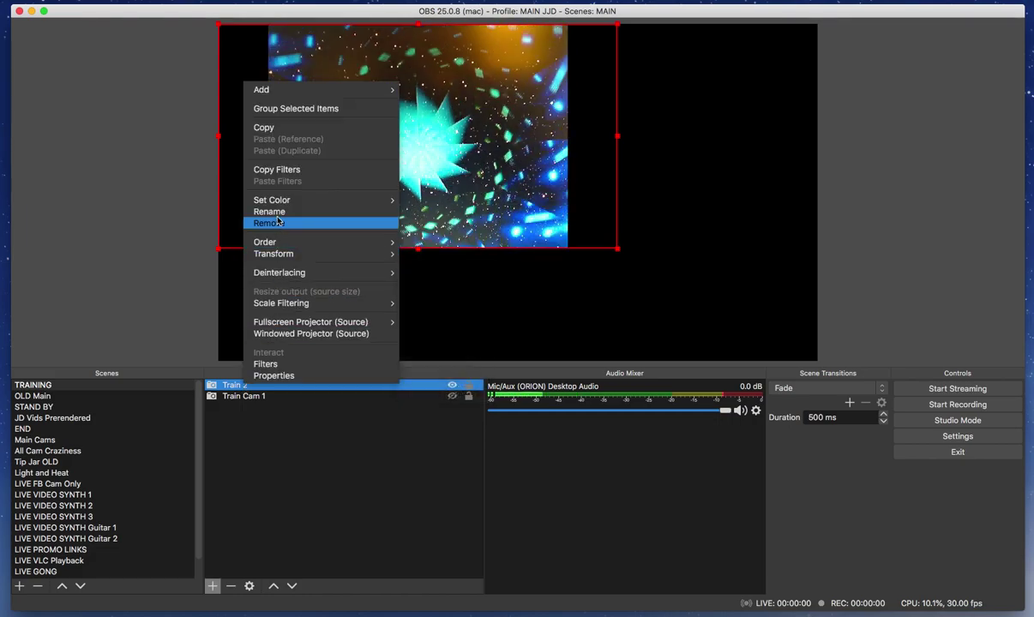
pyautogui.click(269, 212)
pyautogui.click(246, 385)
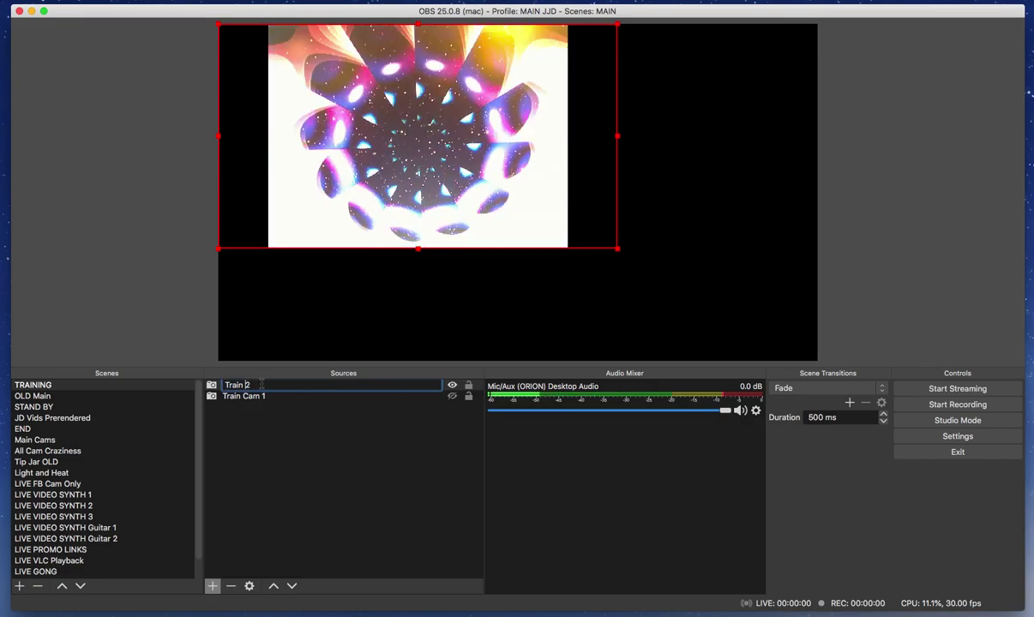
pyautogui.write('Cam')
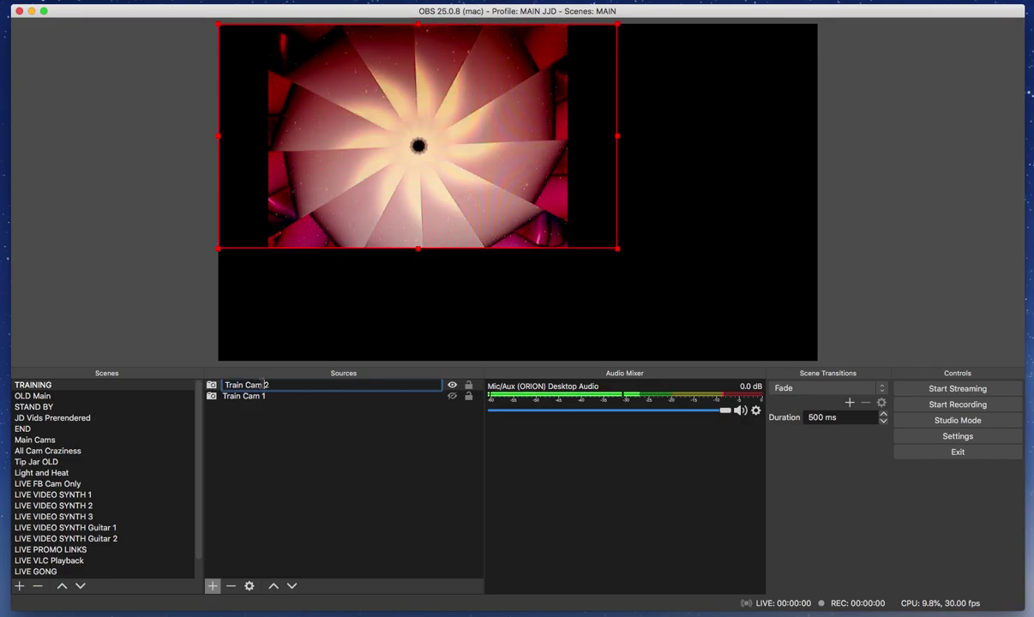
pyautogui.press('Return')
pyautogui.click(346, 463)
pyautogui.click(283, 398)
pyautogui.press('Up')
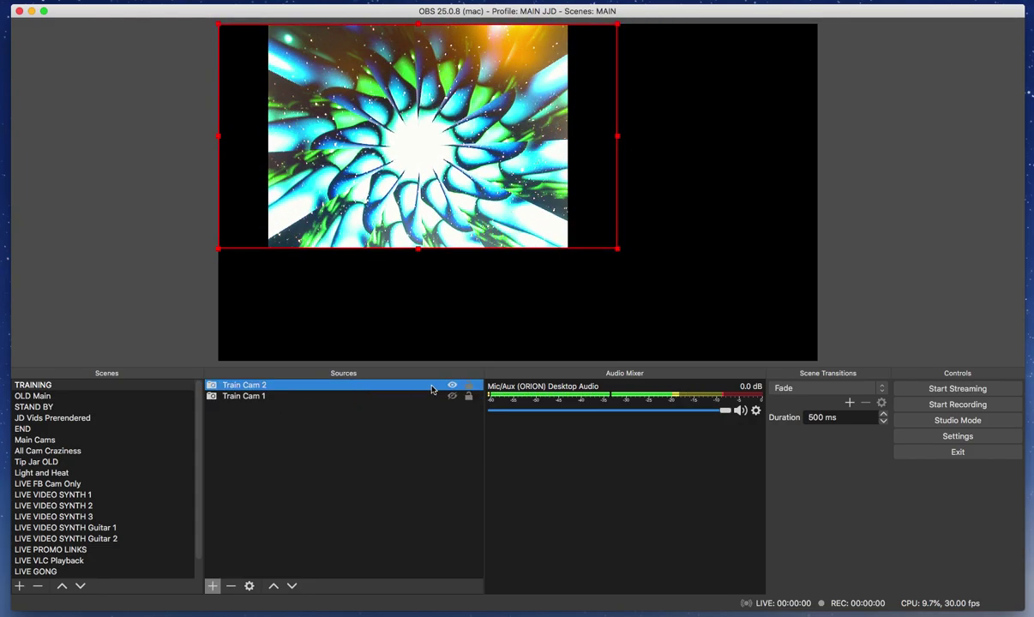
# - Show both cameras and move Train Cam 2 back to the top-left corner
pyautogui.click(452, 386)
pyautogui.click(452, 386)
pyautogui.click(452, 396)
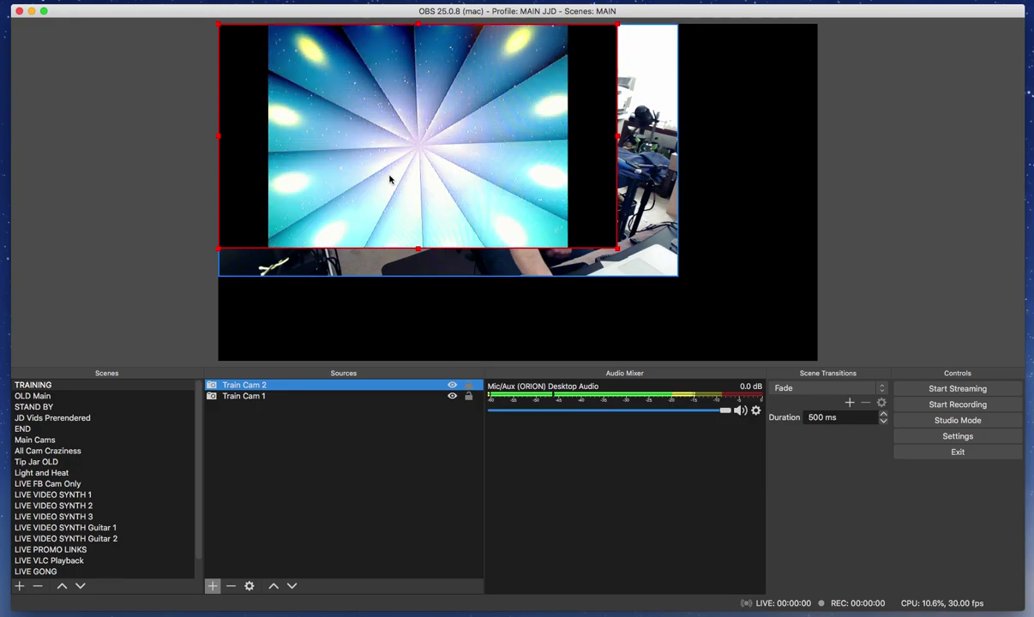
pyautogui.moveTo(393, 175); pyautogui.dragTo(587, 286)
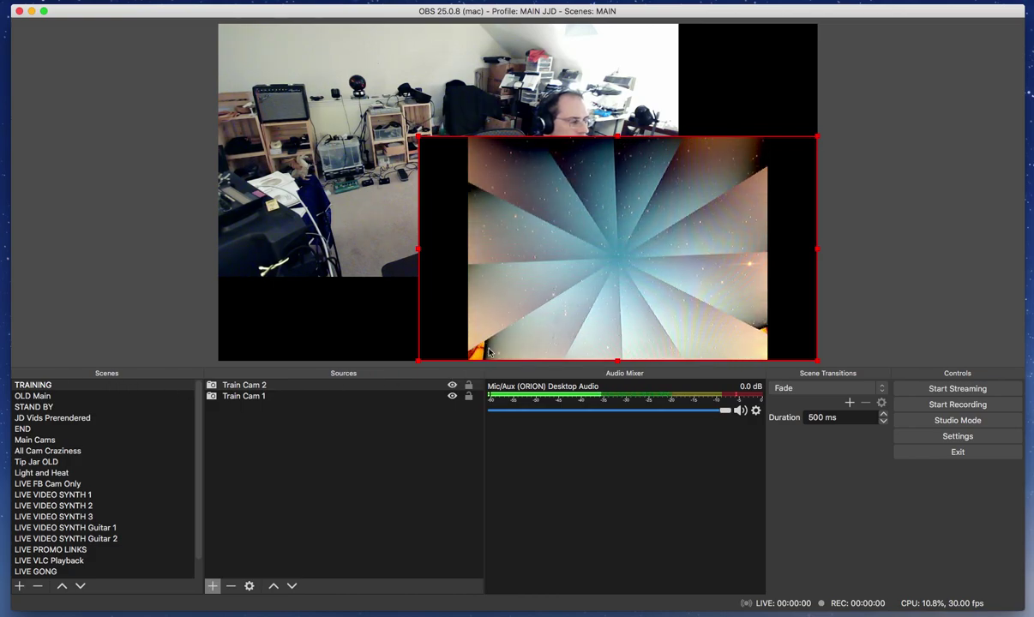
pyautogui.moveTo(624, 310); pyautogui.dragTo(524, 282)
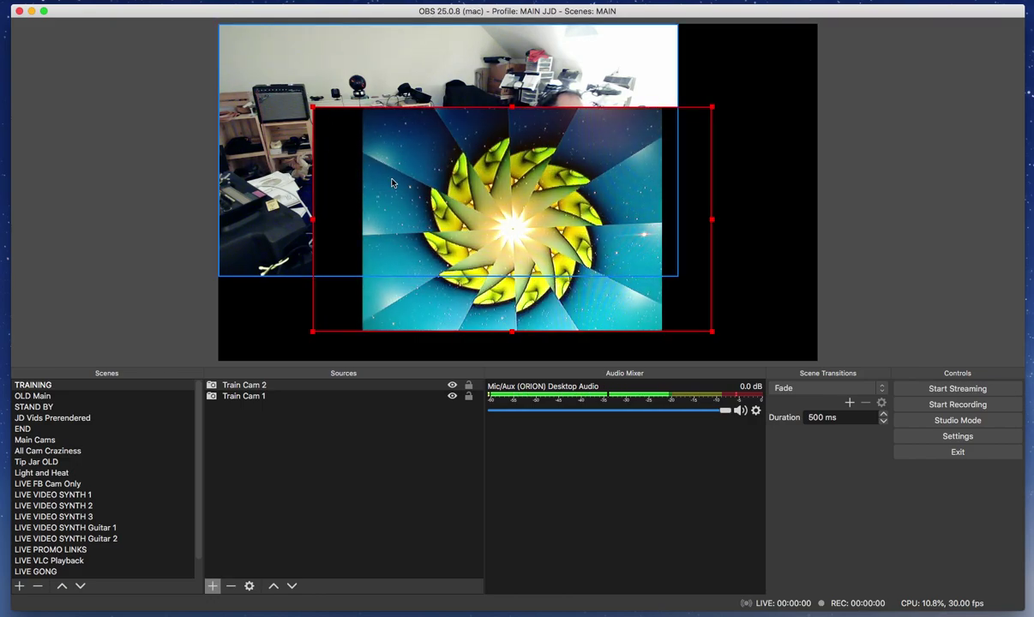
pyautogui.moveTo(439, 184); pyautogui.dragTo(326, 101)
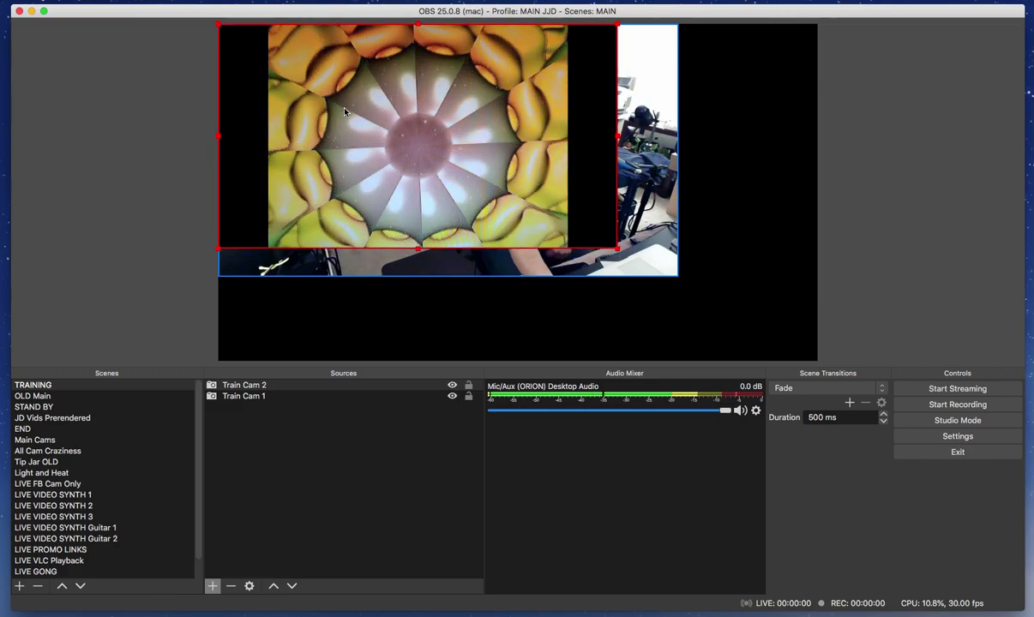
# - Stretch Train Cam 1 to fill the whole canvas
pyautogui.click(662, 263)
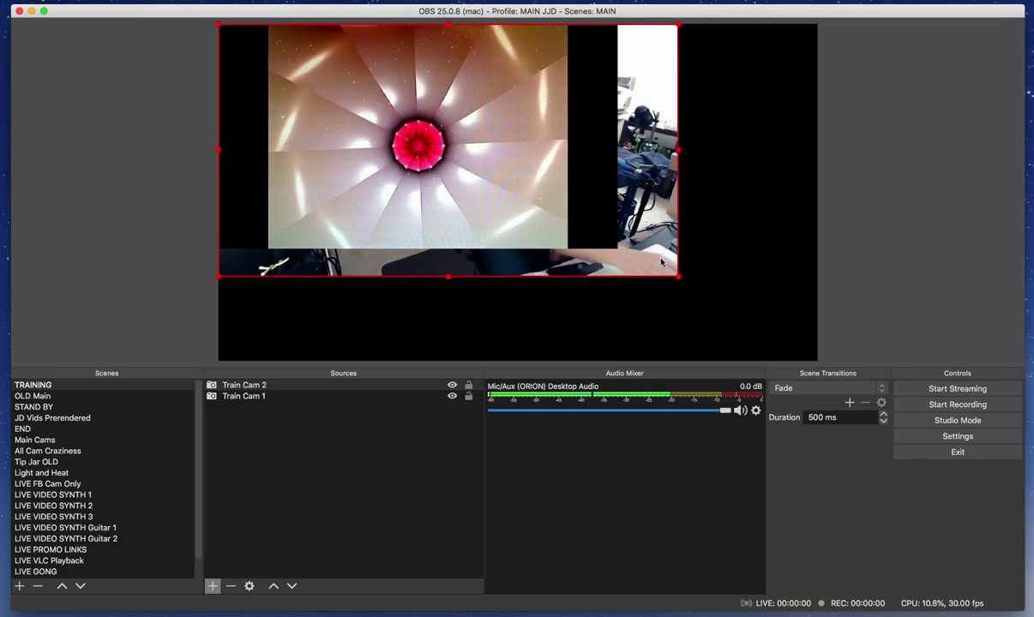
pyautogui.press('super+f')
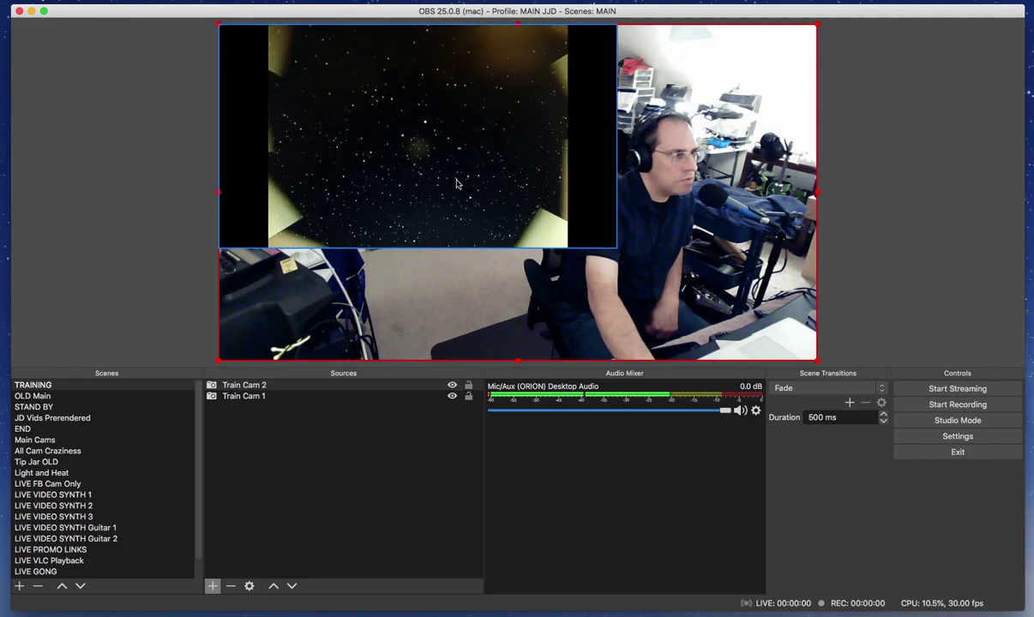
pyautogui.click(362, 397)
# - Give Train Cam 2 a Color Correction filter with opacity lowered to 50
pyautogui.click(364, 388)
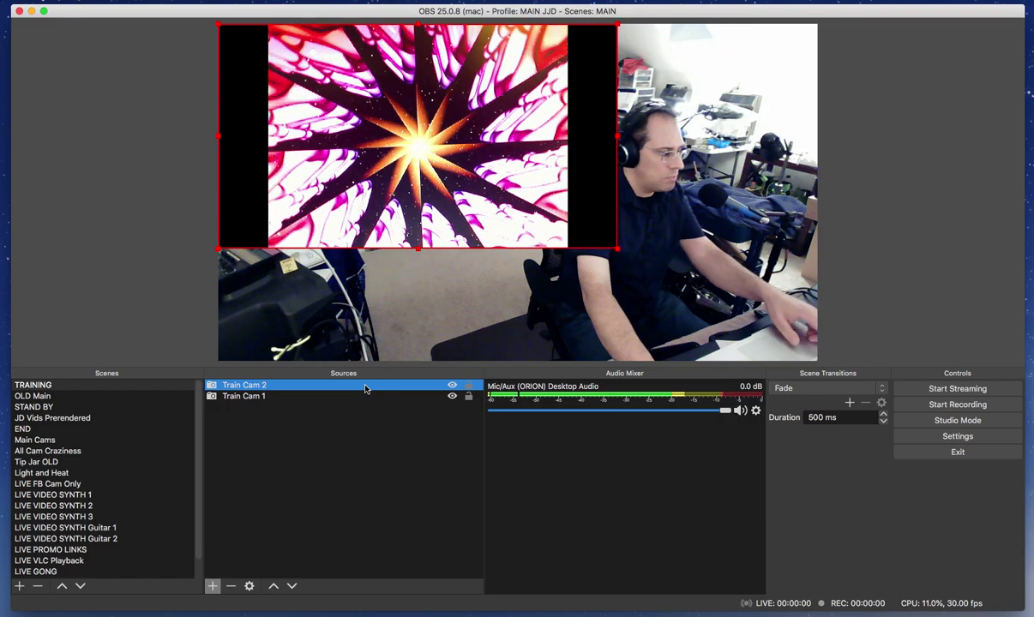
pyautogui.rightClick(353, 388)
pyautogui.click(371, 364)
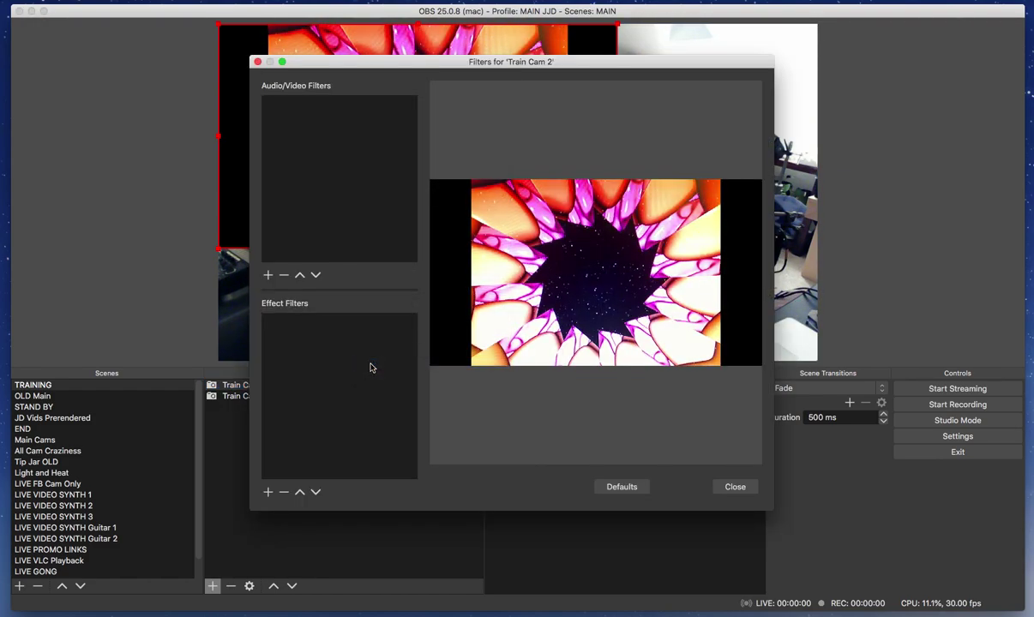
pyautogui.click(269, 493)
pyautogui.click(326, 367)
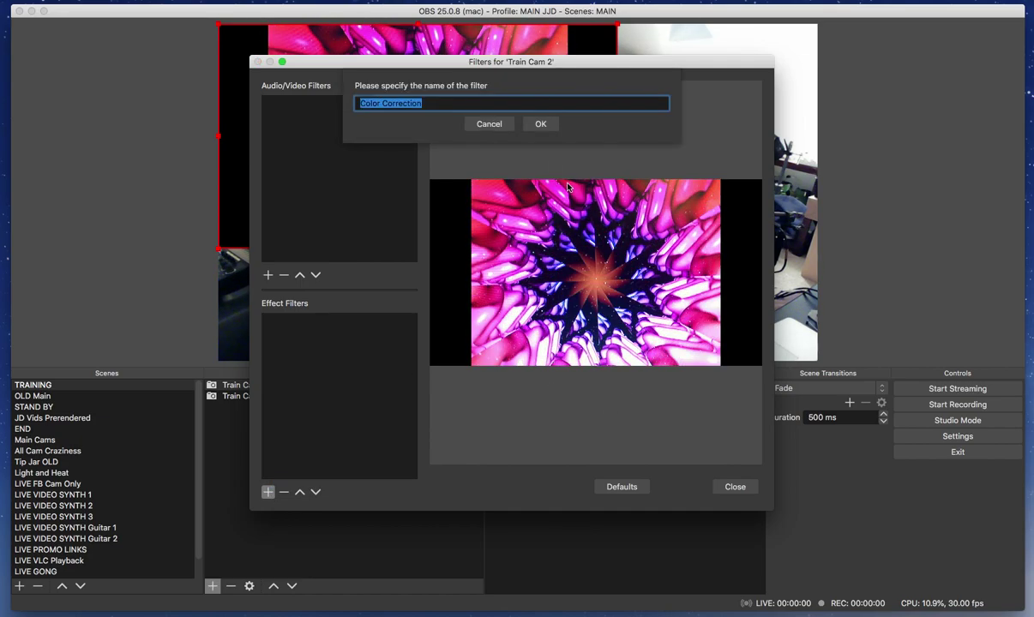
pyautogui.click(540, 124)
pyautogui.moveTo(705, 457); pyautogui.dragTo(605, 461)
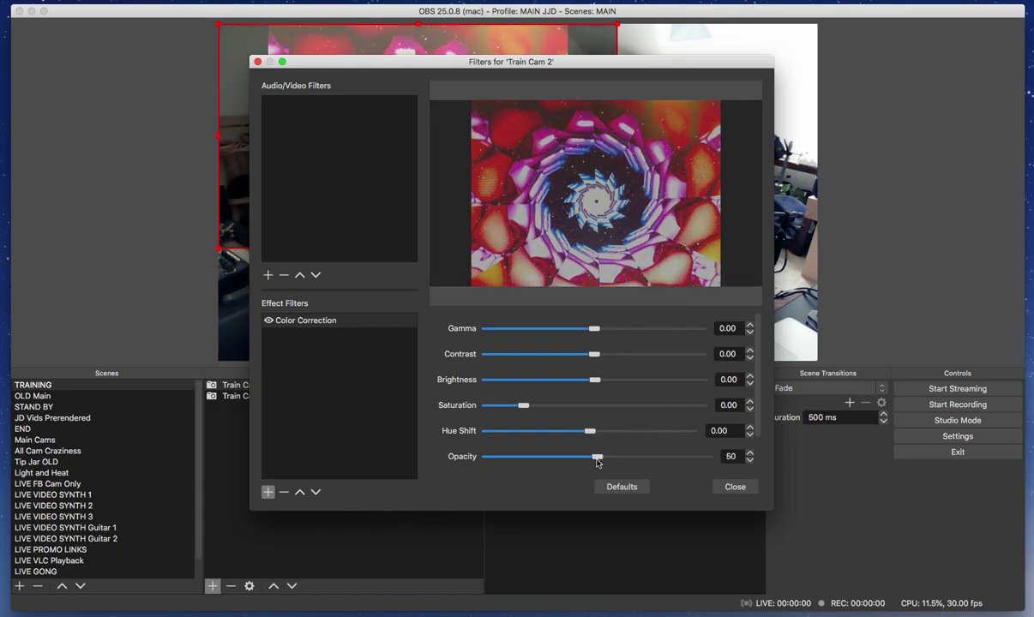
pyautogui.click(734, 486)
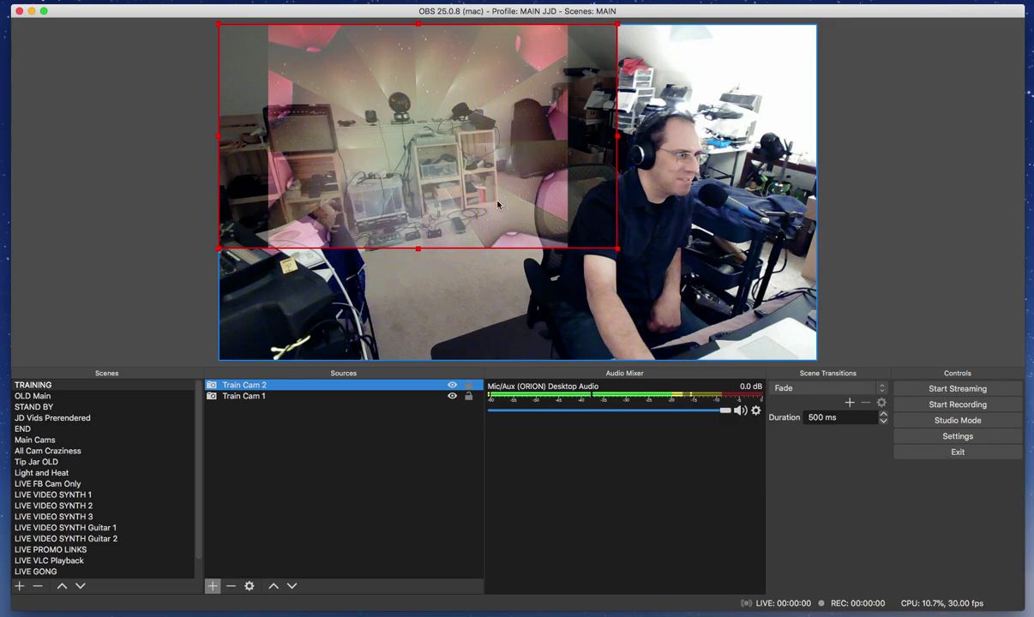
# - Resize Train Cam 2 proportionally, browse the Tools menu, then hide both camera sources
pyautogui.moveTo(617, 249); pyautogui.dragTo(494, 206)
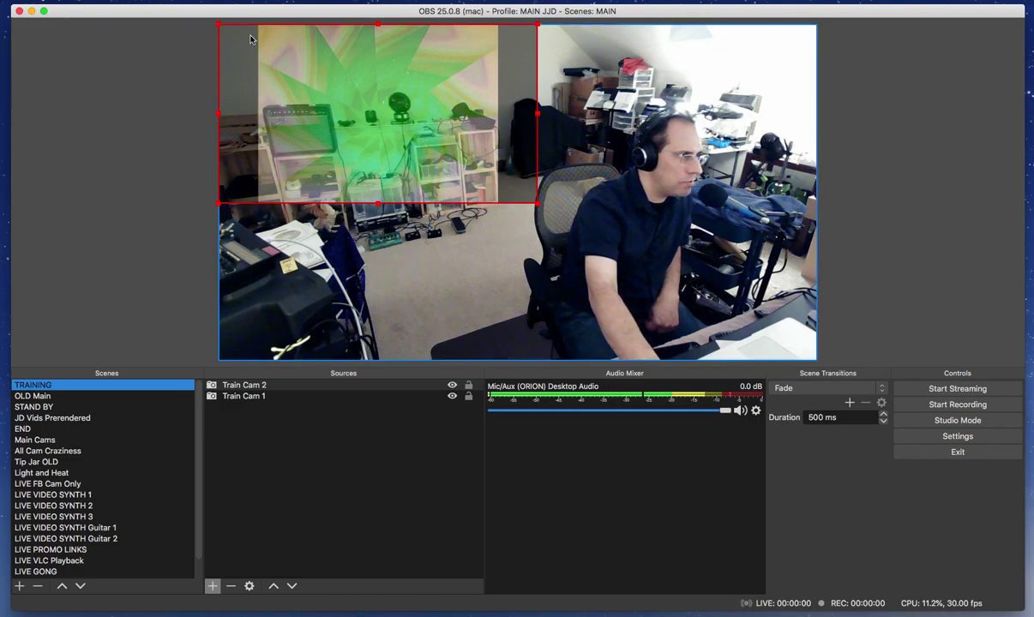
pyautogui.click(283, 0)
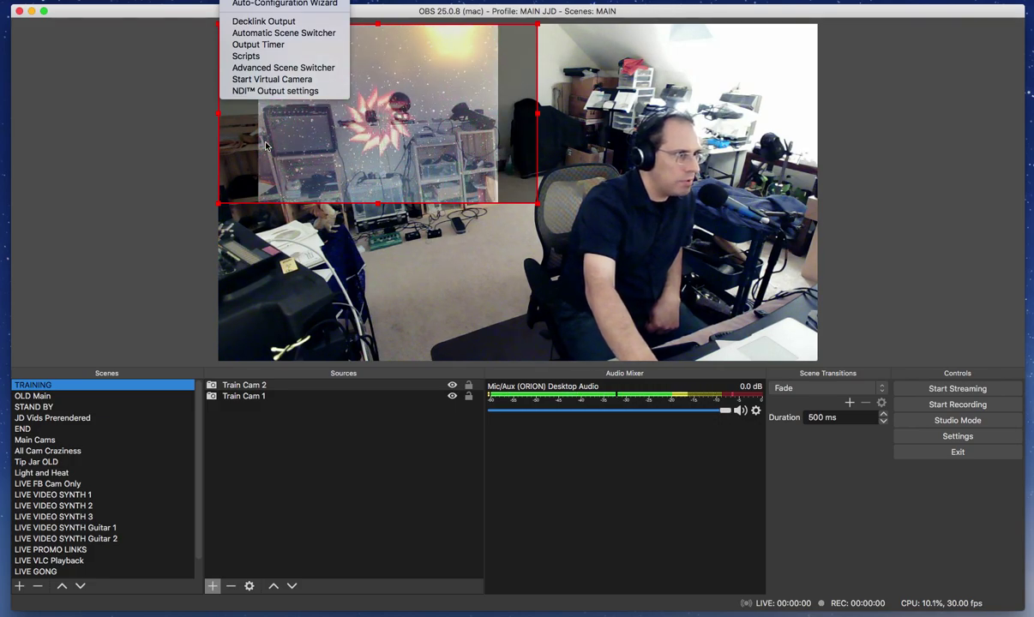
pyautogui.click(407, 441)
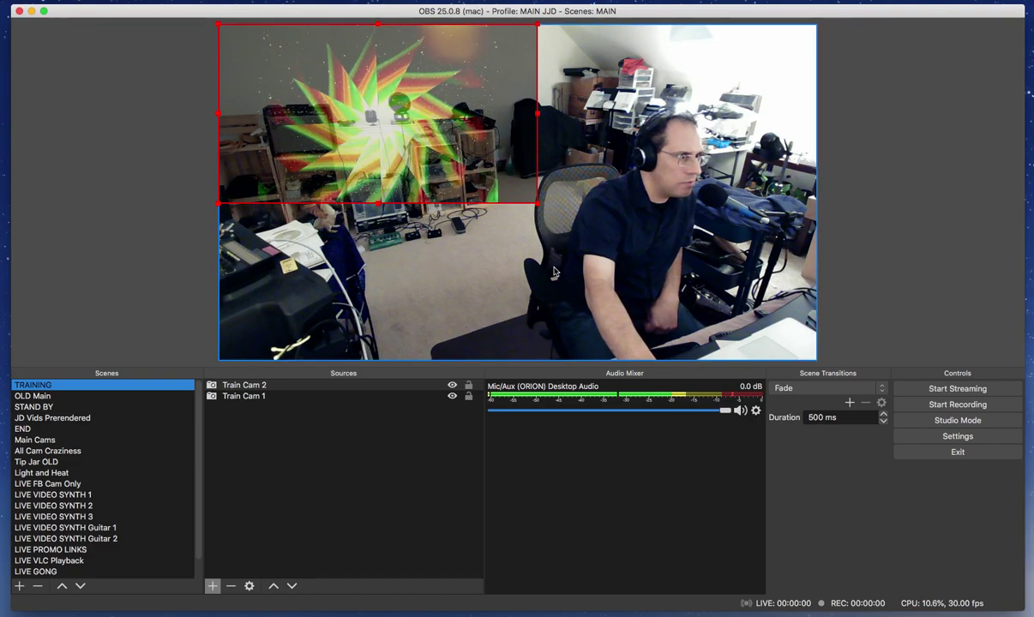
pyautogui.click(452, 386)
pyautogui.click(453, 397)
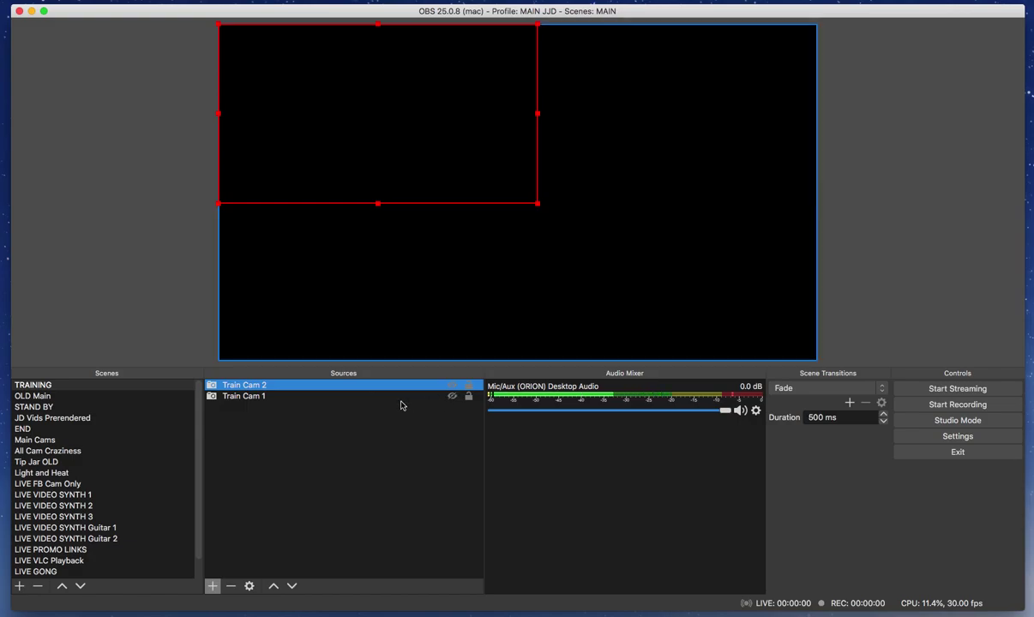